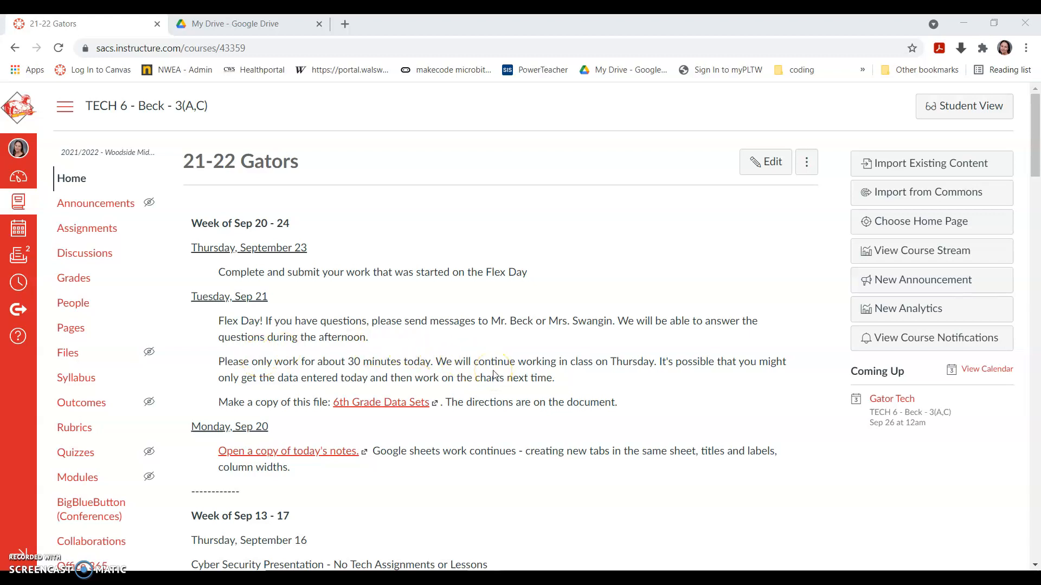
Open the linked 6th Grade Data Sets file from the September 21 course entry and make a copy of it.
{"action": "left_click", "coordinate": [422, 400]}
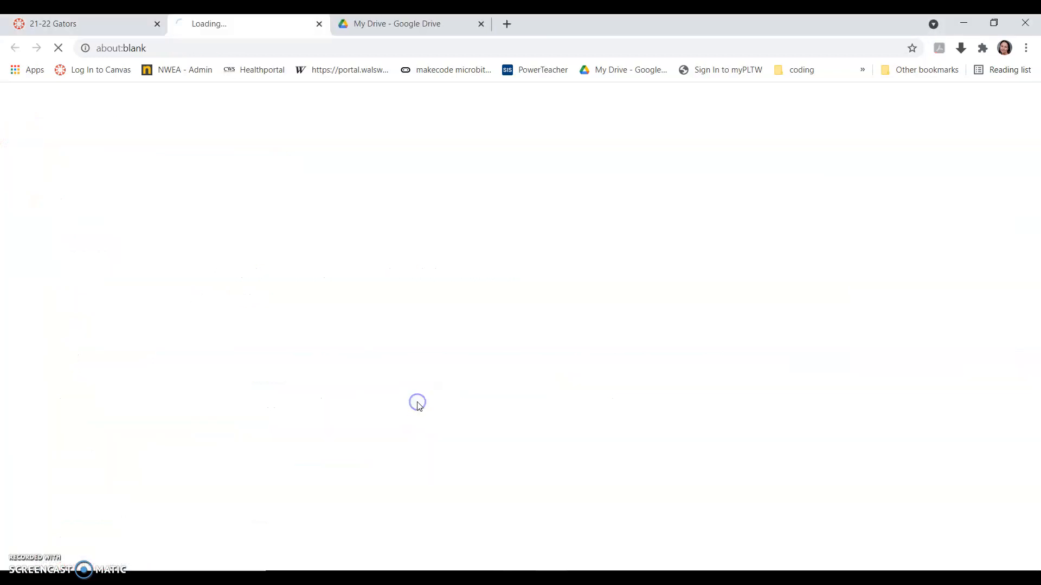
{"action": "left_click", "coordinate": [297, 339]}
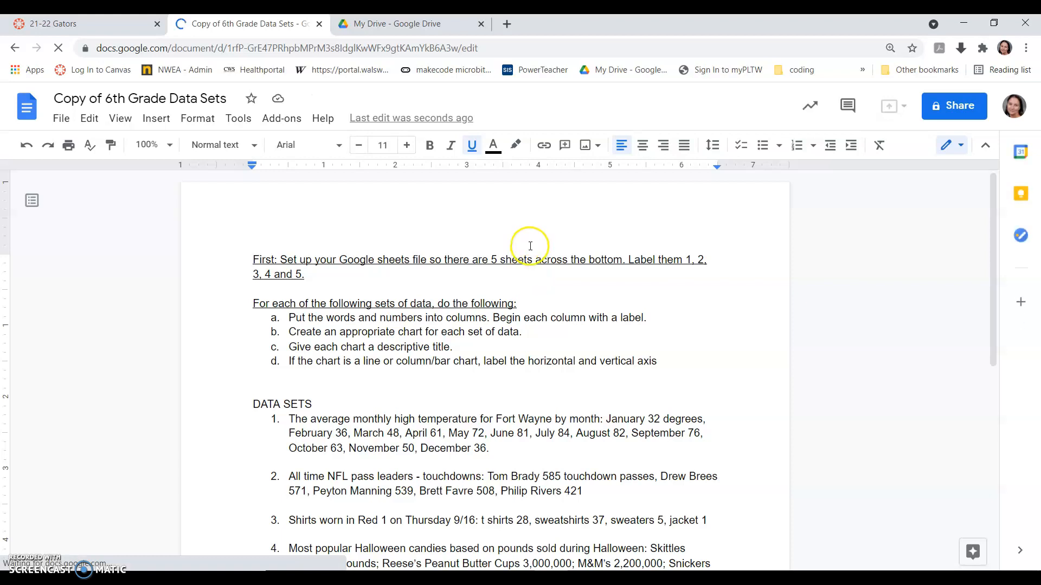
Switch to Google Drive and create a new Google Sheets spreadsheet named "flex 9.21".
{"action": "left_click", "coordinate": [360, 25]}
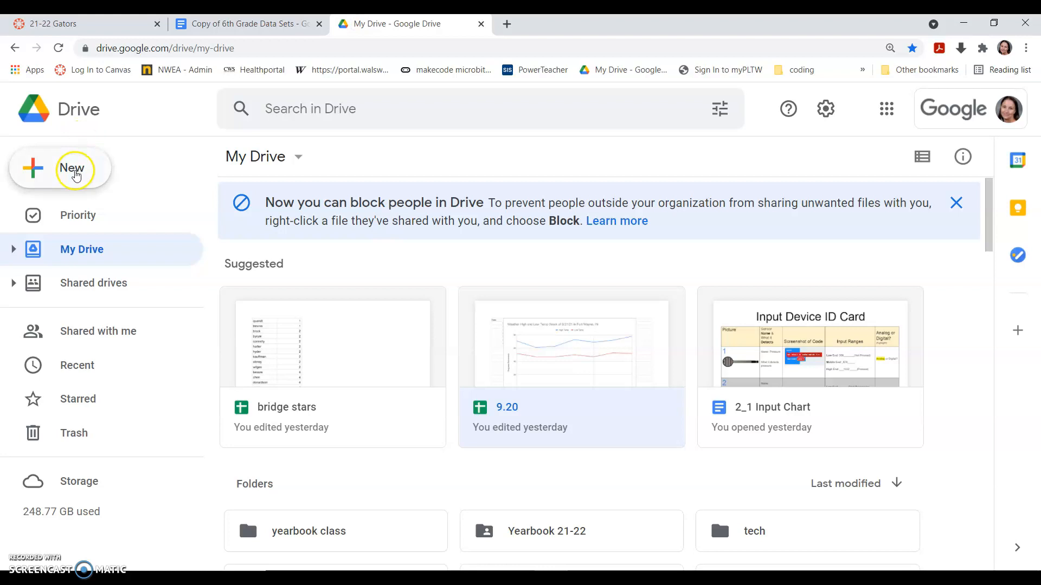
{"action": "left_click", "coordinate": [75, 172]}
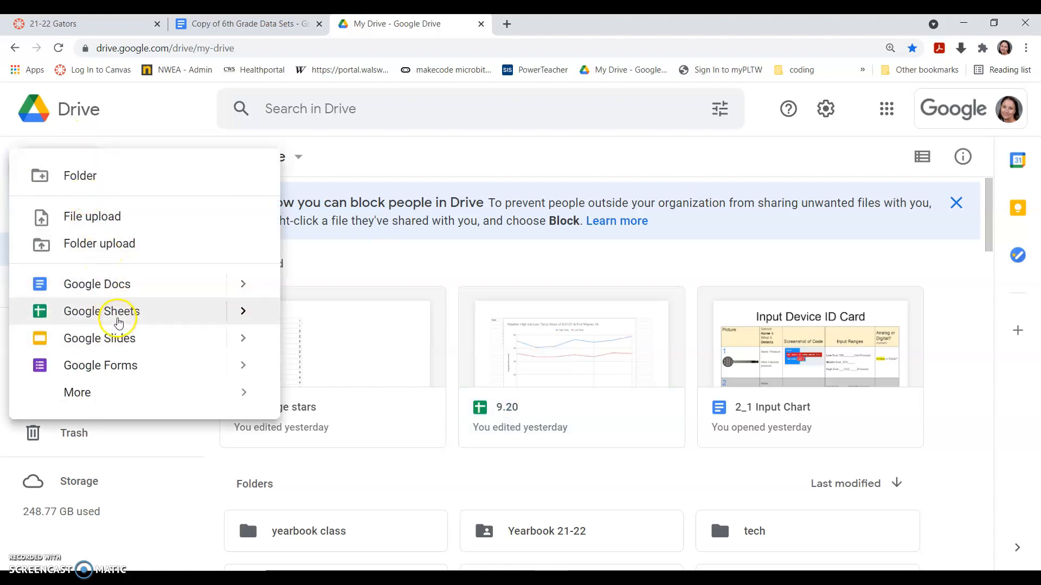
{"action": "left_click", "coordinate": [117, 317]}
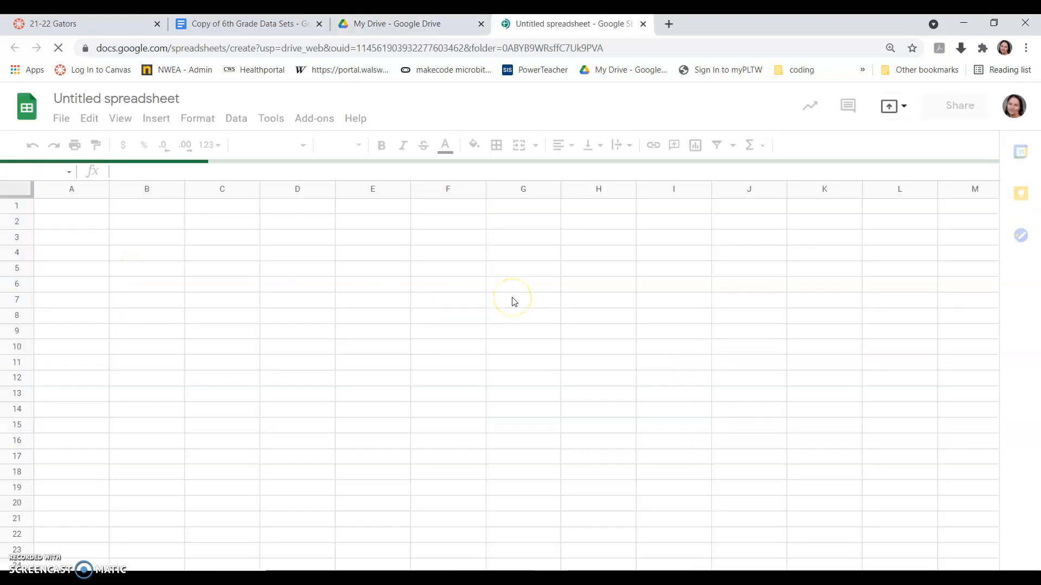
{"action": "left_click", "coordinate": [173, 99]}
{"action": "type", "text": "fl"}
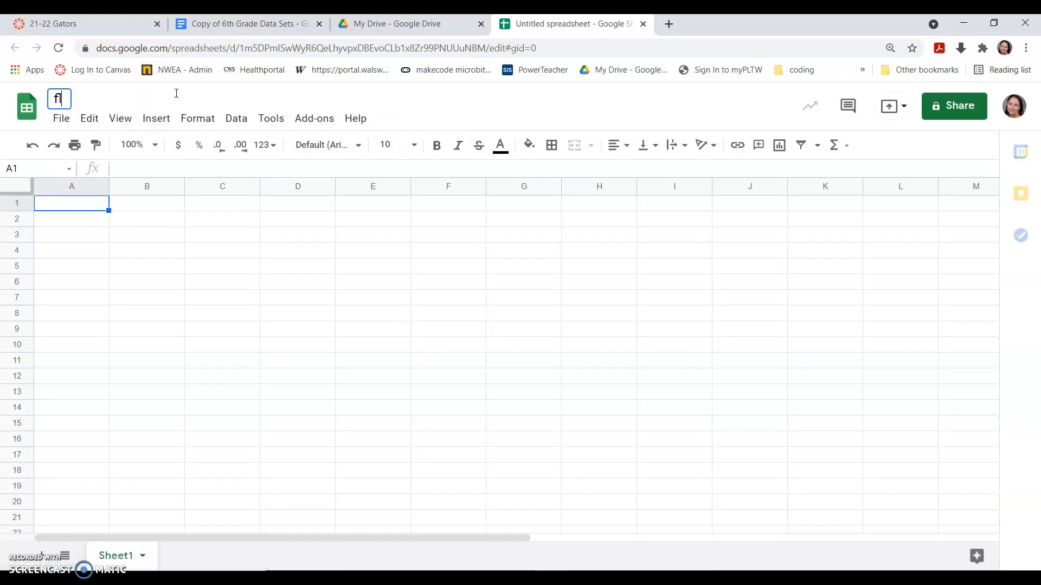
{"action": "type", "text": "ex 9.21"}
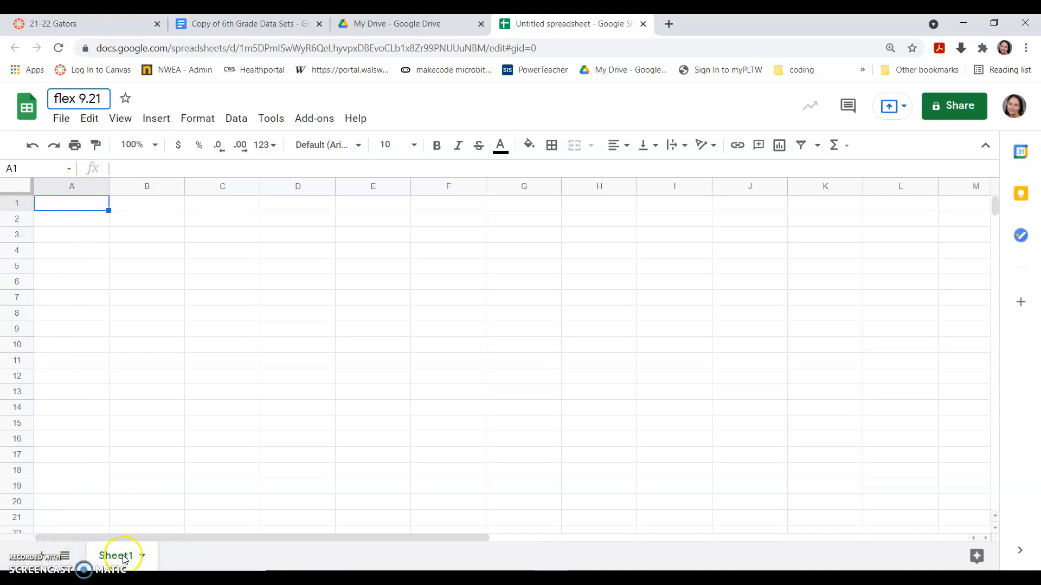
Rename the spreadsheet's first sheet as 1.
{"action": "right_click", "coordinate": [124, 559]}
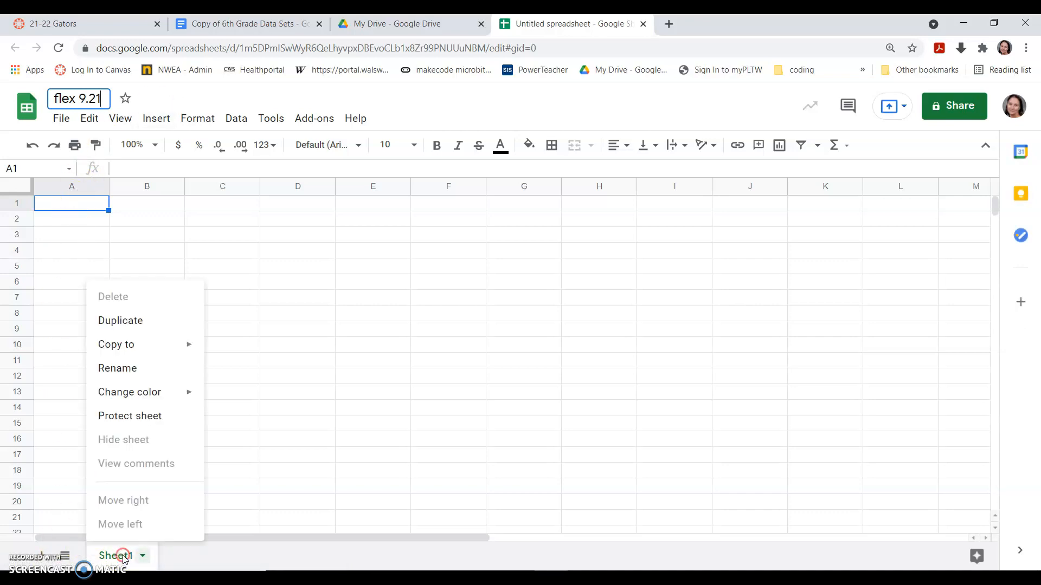
{"action": "left_click", "coordinate": [119, 374]}
{"action": "type", "text": "1"}
{"action": "key", "text": "Return"}
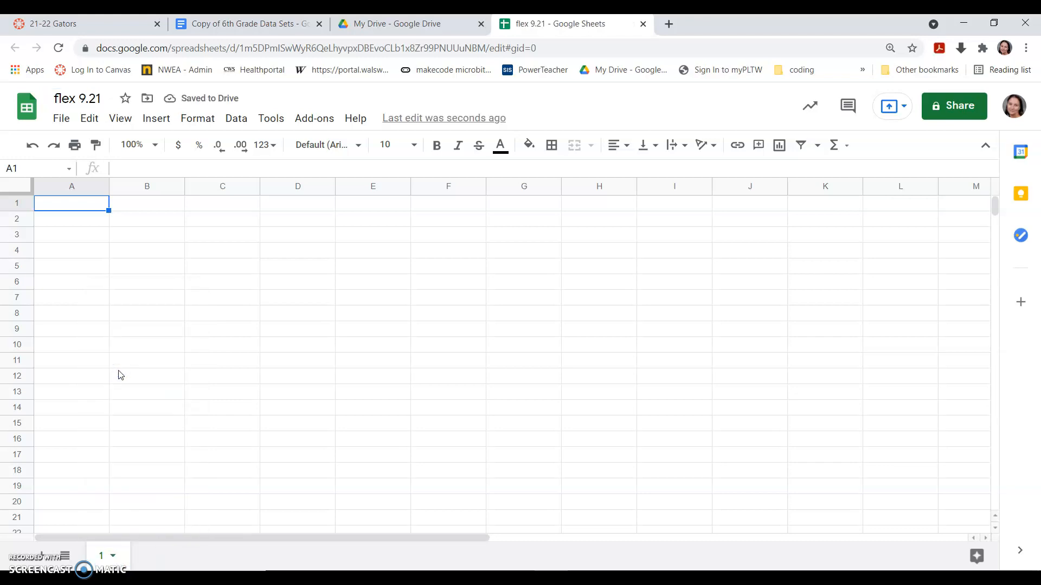
Add four more sheets to the spreadsheet, making five in all.
{"action": "left_click", "coordinate": [42, 558]}
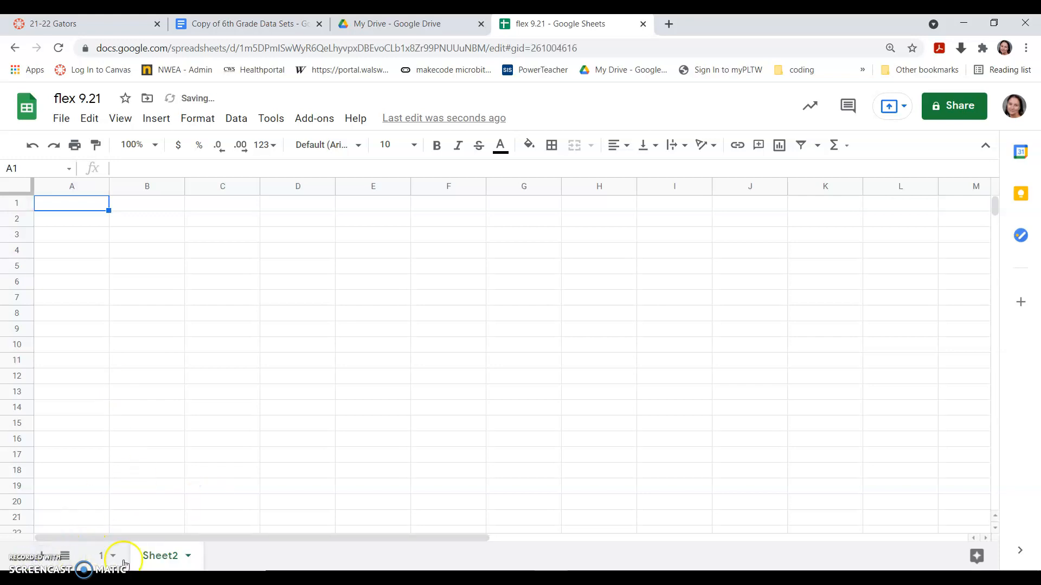
{"action": "left_click", "coordinate": [42, 557]}
{"action": "left_click", "coordinate": [41, 558]}
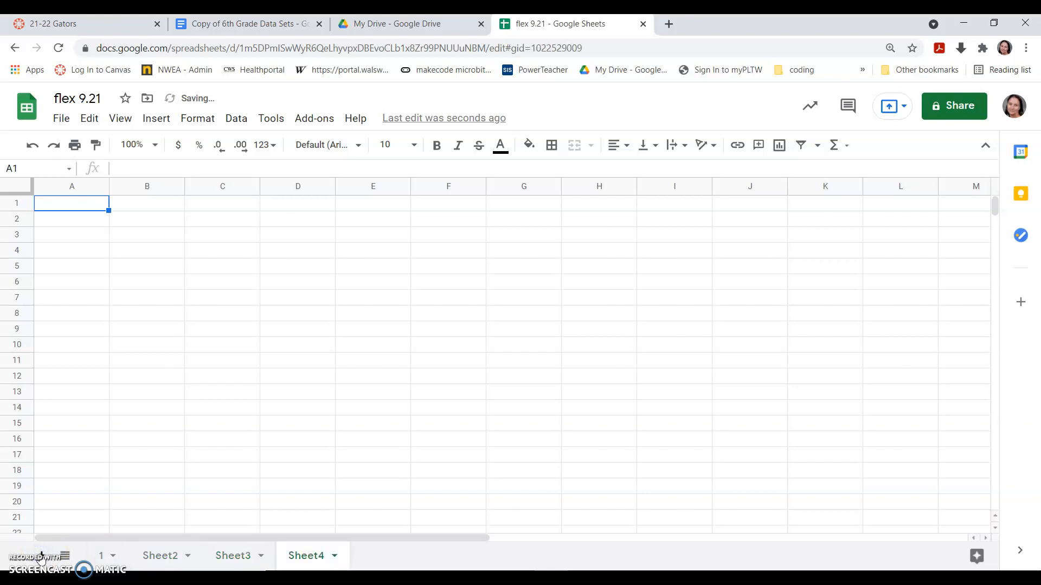
{"action": "left_click", "coordinate": [41, 557]}
Rename Sheet2 as 2 and Sheet3 as 3.
{"action": "right_click", "coordinate": [161, 559]}
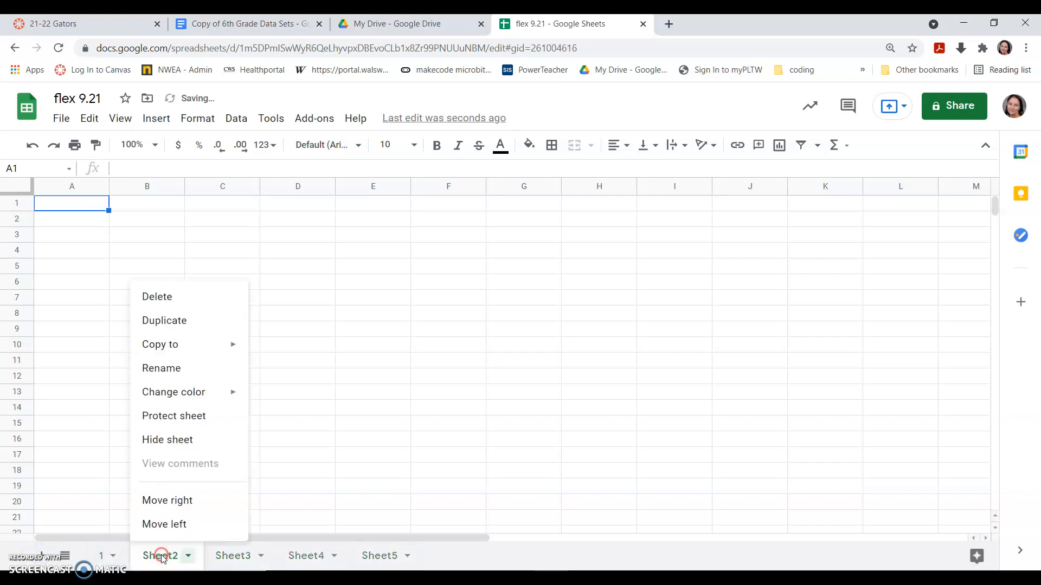
{"action": "left_click", "coordinate": [174, 372]}
{"action": "type", "text": "2"}
{"action": "key", "text": "Return"}
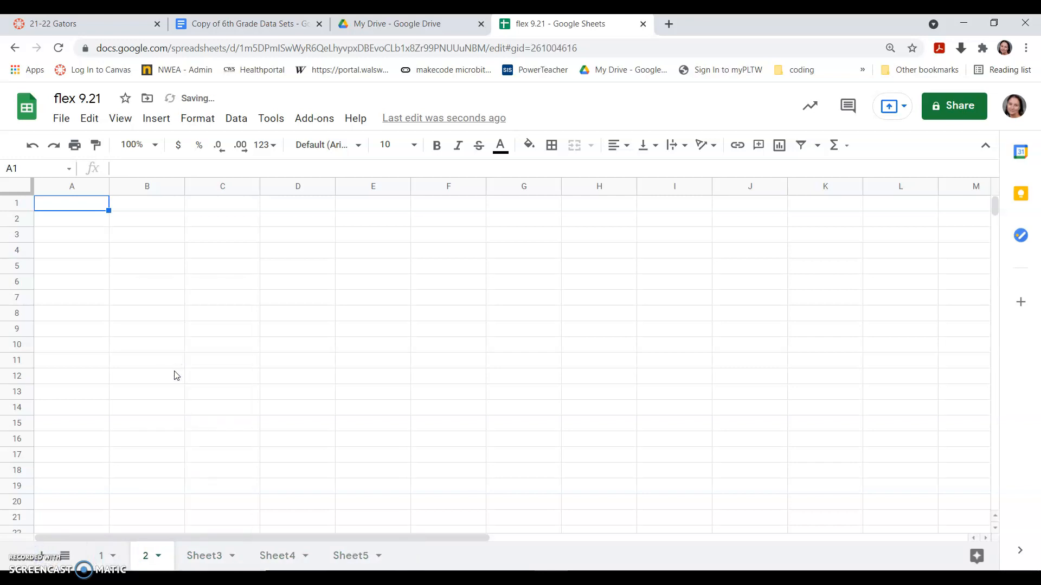
{"action": "right_click", "coordinate": [195, 561]}
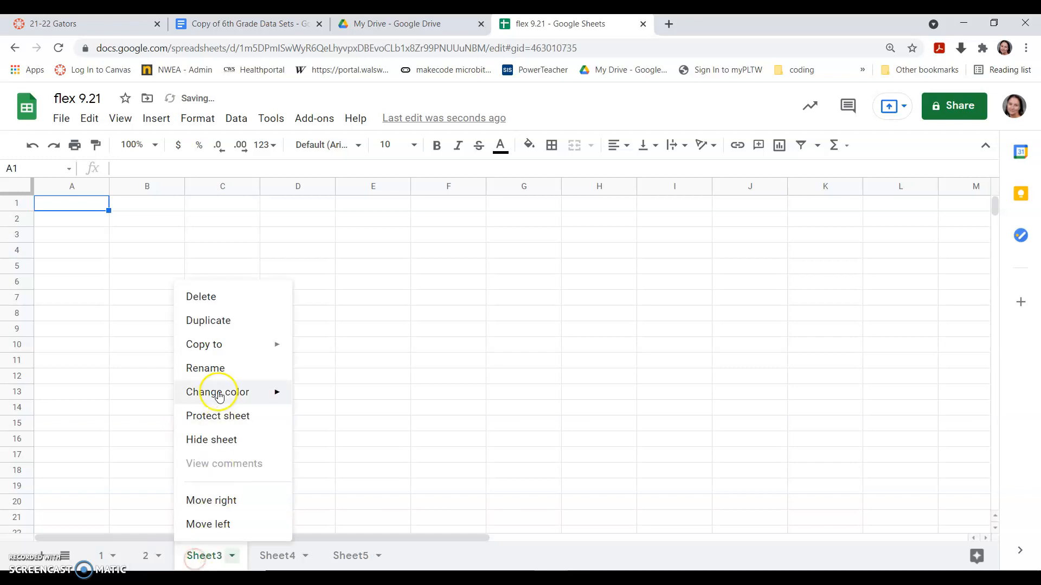
{"action": "left_click", "coordinate": [210, 363]}
{"action": "type", "text": "3"}
{"action": "key", "text": "Return"}
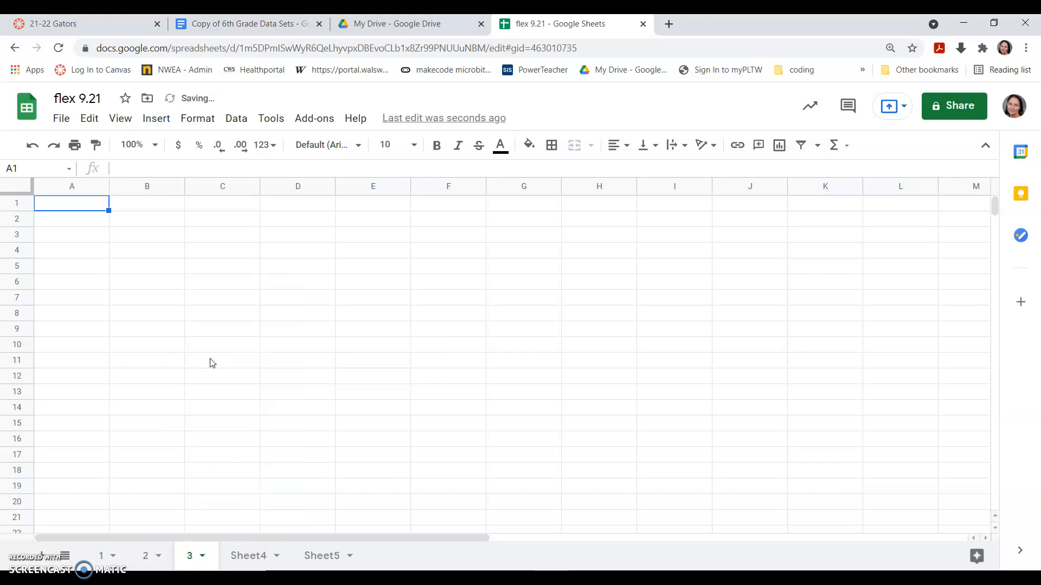
Rename Sheet4 as 4 and Sheet5 as 5.
{"action": "left_click", "coordinate": [241, 557]}
{"action": "right_click", "coordinate": [241, 560]}
{"action": "left_click", "coordinate": [256, 367]}
{"action": "type", "text": "4"}
{"action": "key", "text": "Return"}
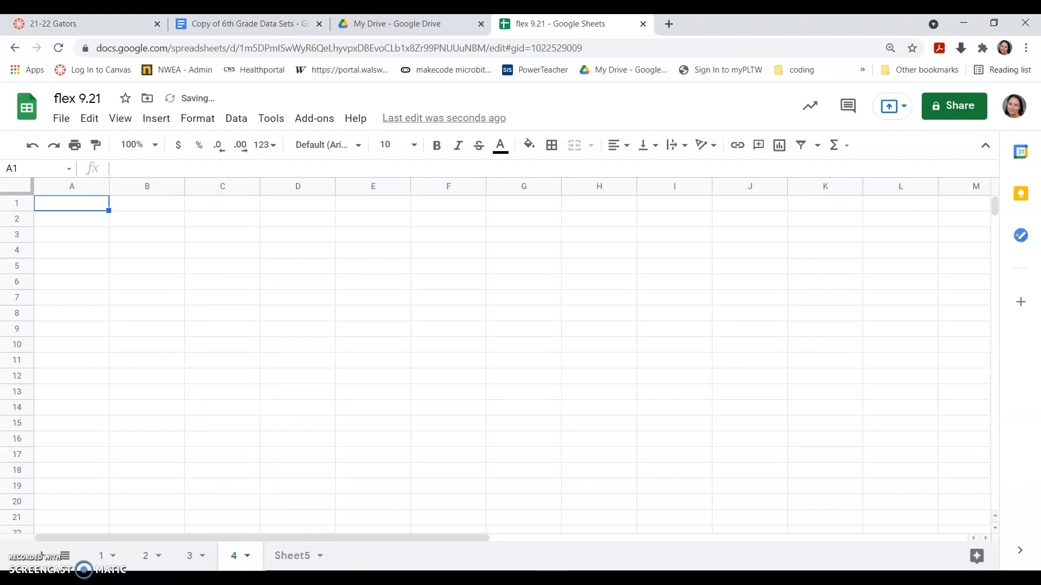
{"action": "left_click", "coordinate": [291, 557]}
{"action": "right_click", "coordinate": [291, 558]}
{"action": "left_click", "coordinate": [315, 374]}
{"action": "type", "text": "5"}
{"action": "key", "text": "Return"}
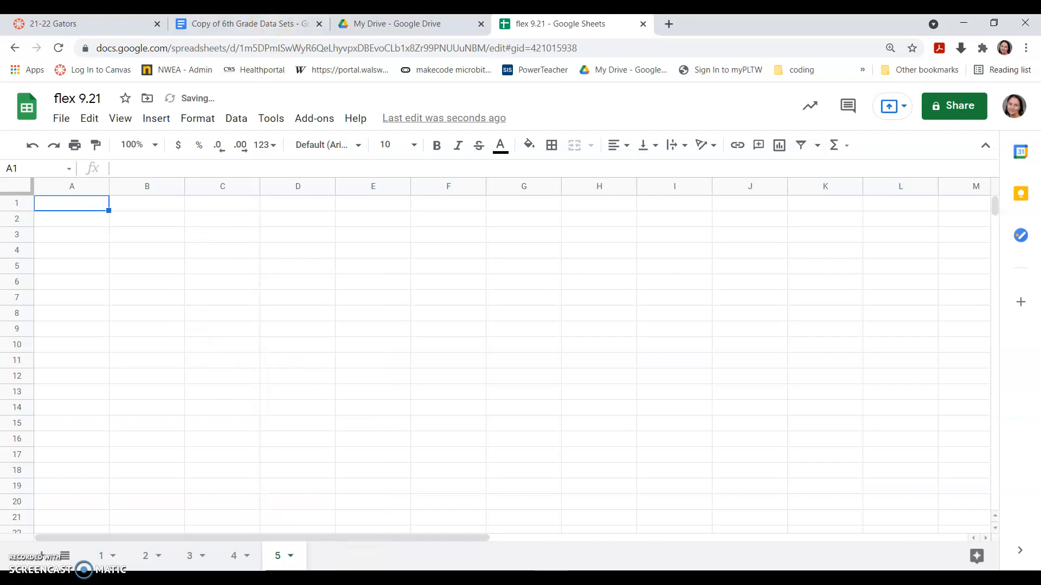
Copy the Halloween candies text of data set 4 from the document into cell H7 of sheet 5.
{"action": "left_click", "coordinate": [270, 25]}
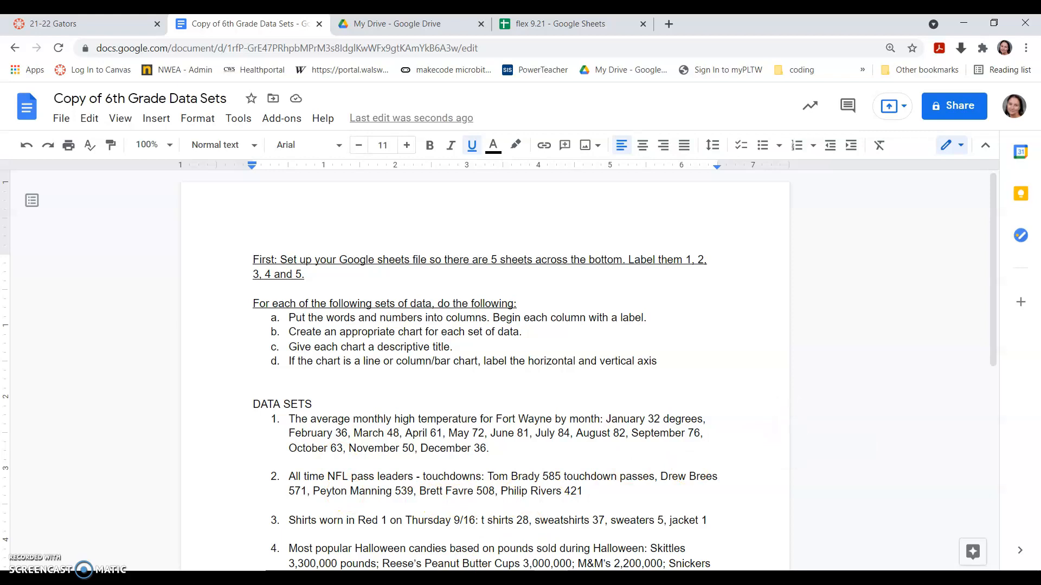
{"action": "left_click_drag", "start_coordinate": [289, 548], "coordinate": [647, 546]}
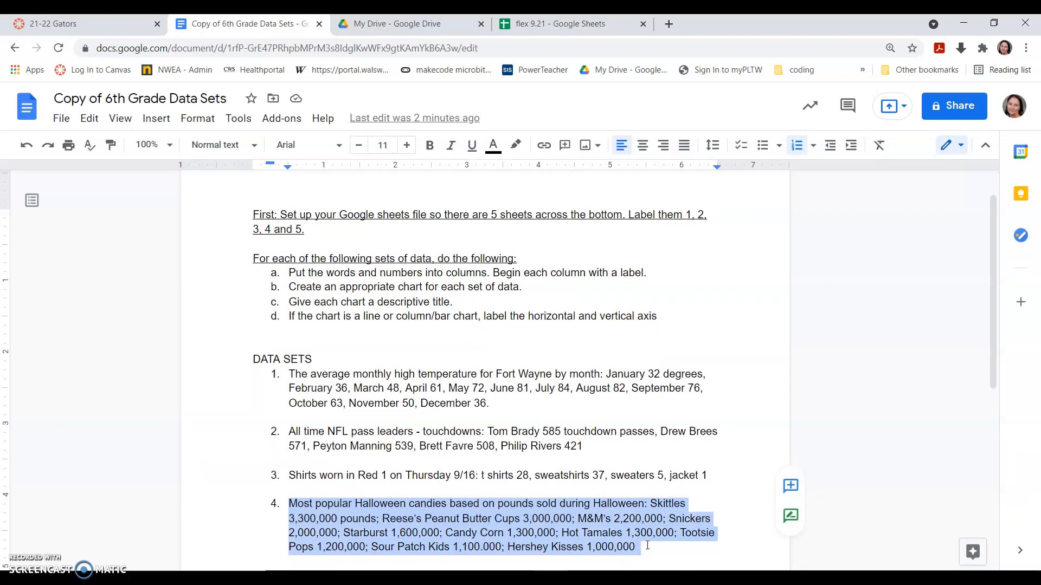
{"action": "left_click", "coordinate": [537, 26]}
{"action": "left_click", "coordinate": [583, 305]}
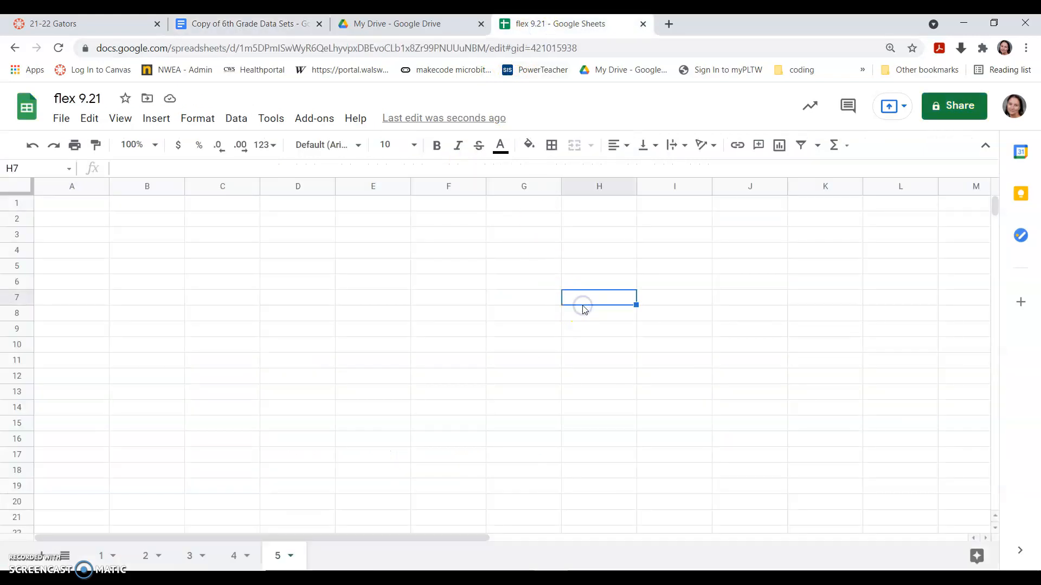
{"action": "key", "text": "ctrl+v"}
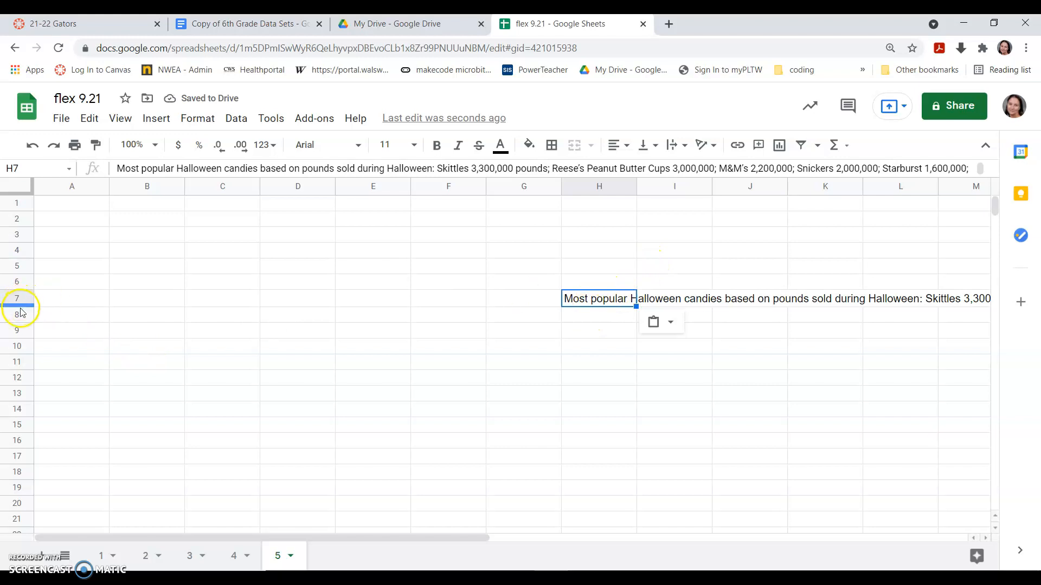
Make row 7 several times taller and move the candy text from H7 to cell A7.
{"action": "left_click_drag", "start_coordinate": [20, 307], "coordinate": [16, 394]}
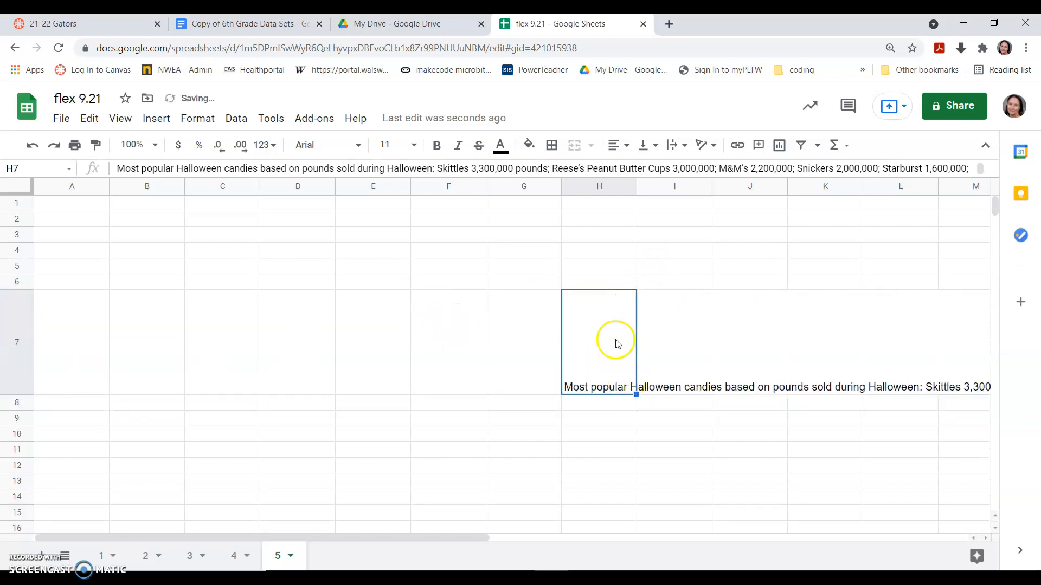
{"action": "right_click", "coordinate": [600, 369]}
{"action": "left_click", "coordinate": [576, 333]}
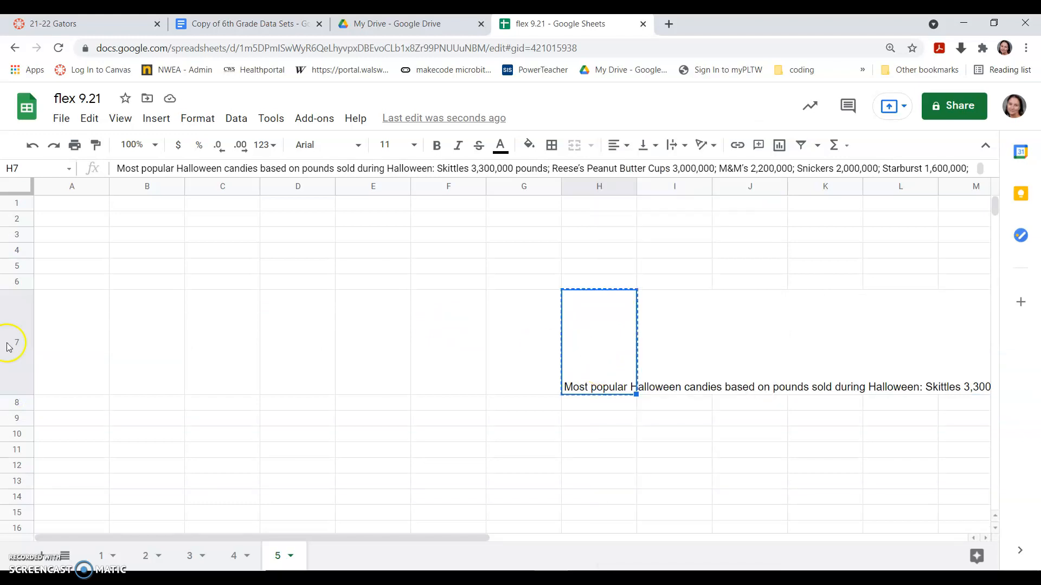
{"action": "left_click", "coordinate": [68, 351]}
{"action": "key", "text": "ctrl+v"}
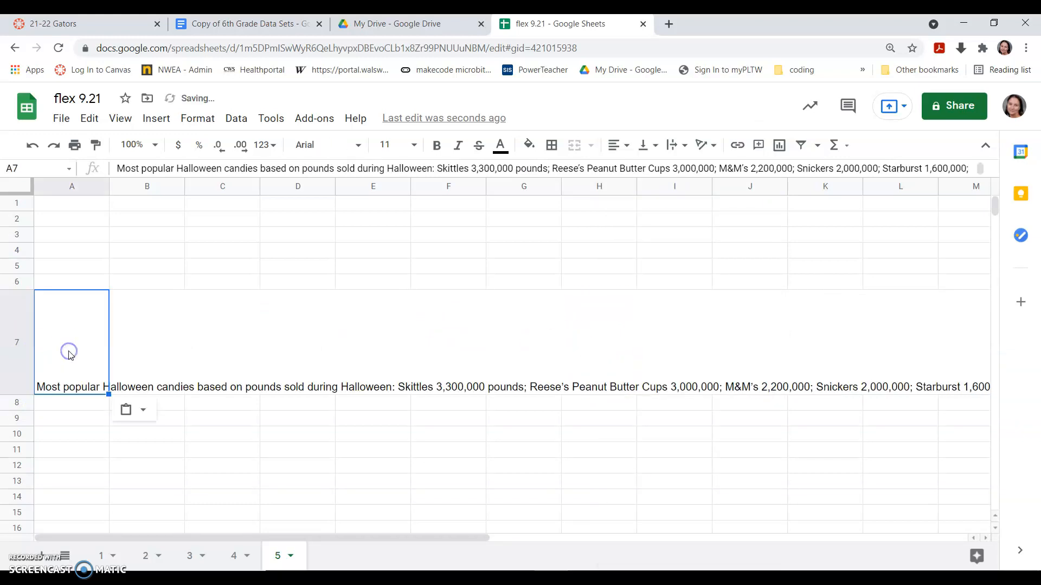
Enter Skittles with 3300000 in A1:B1 and Reeses Peanut Butter Cups with 3000000 in A2:B2.
{"action": "left_click", "coordinate": [69, 206]}
{"action": "type", "text": "Skittles"}
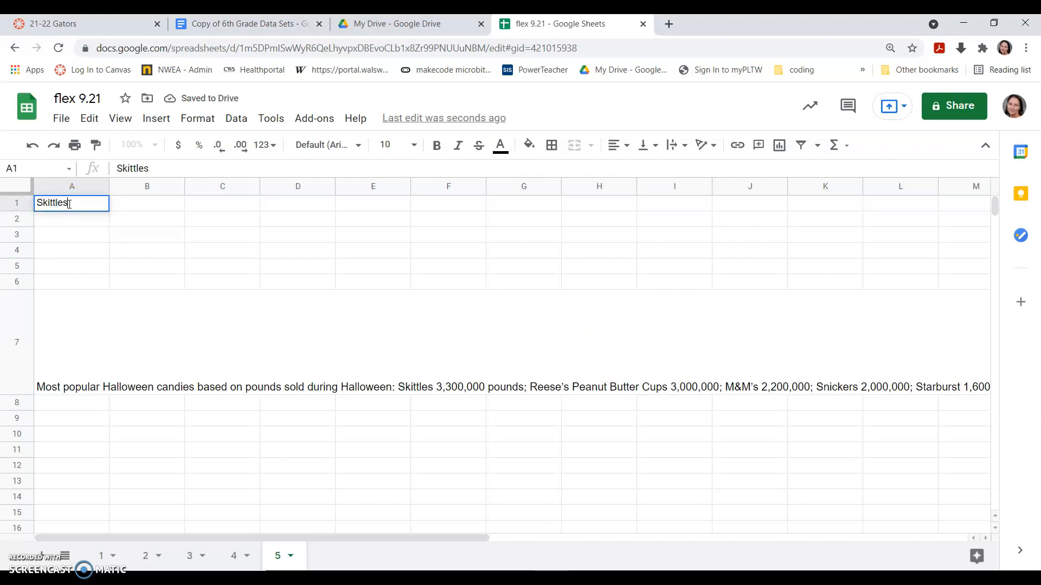
{"action": "key", "text": "Tab"}
{"action": "type", "text": "3"}
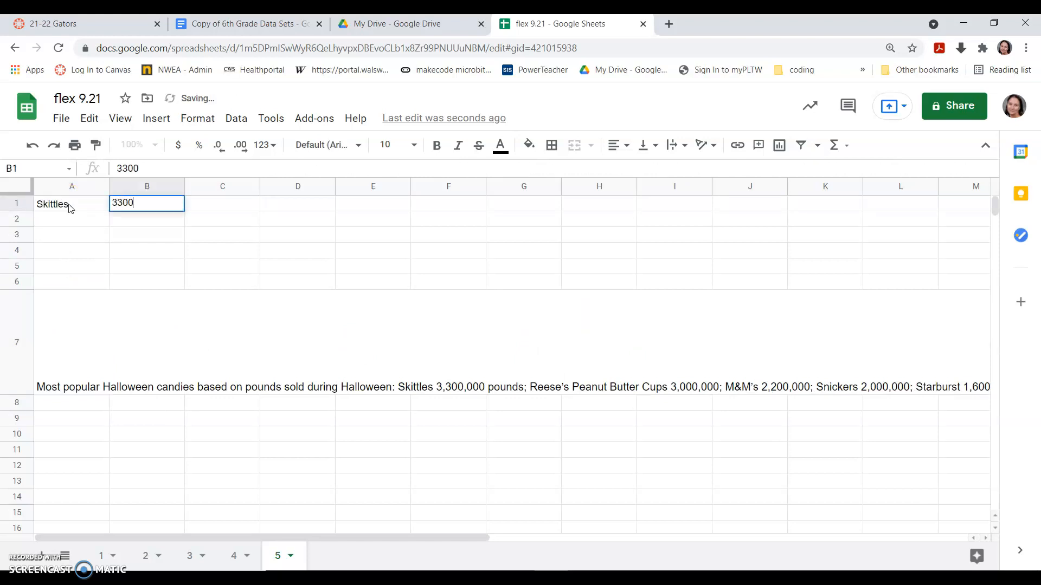
{"action": "key", "text": "Return"}
{"action": "type", "text": "Reese"}
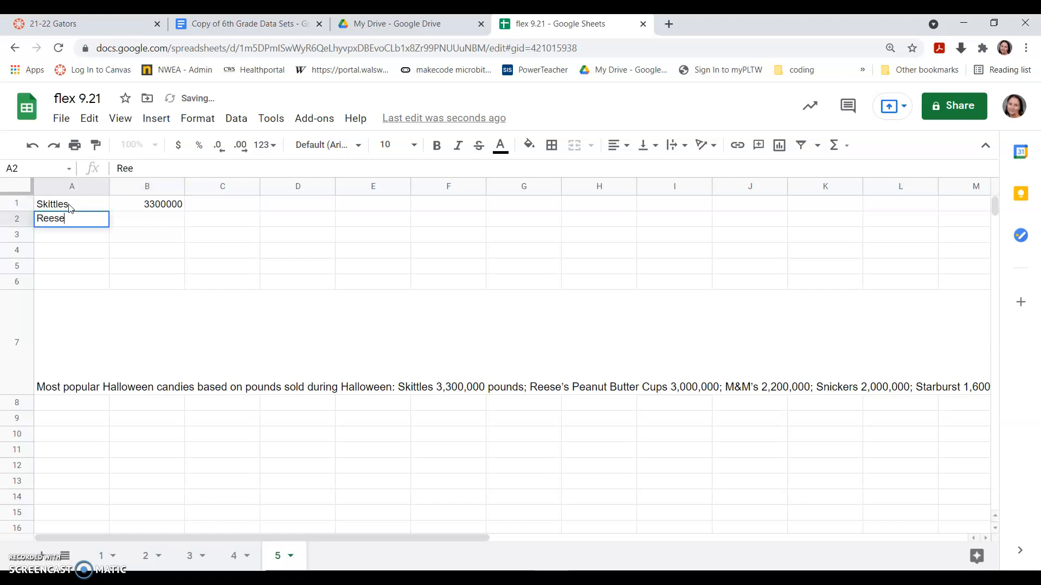
{"action": "type", "text": "s Peanut "}
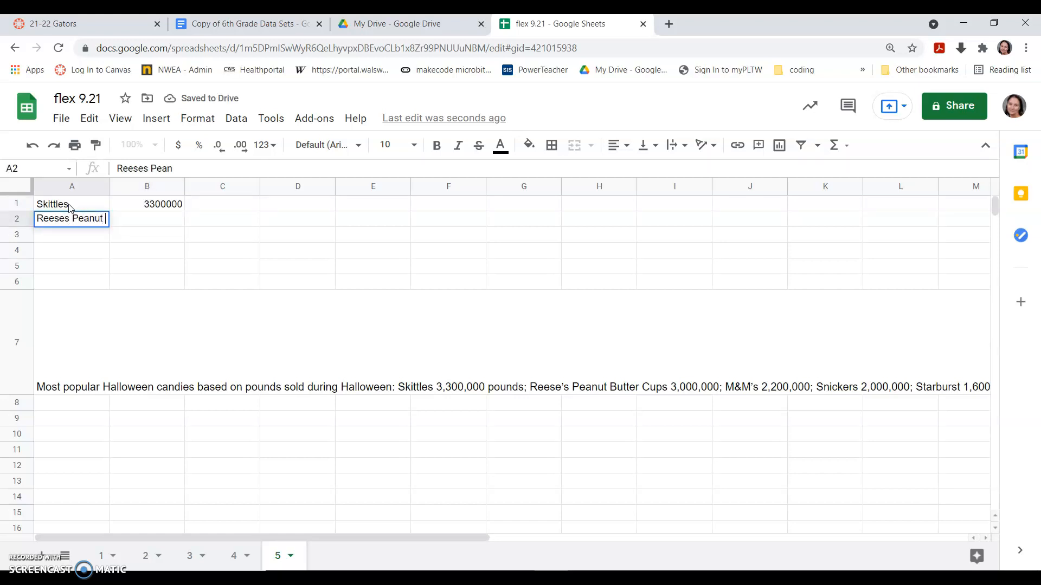
{"action": "type", "text": "Butter Cups"}
{"action": "key", "text": "Tab"}
{"action": "type", "text": "30"}
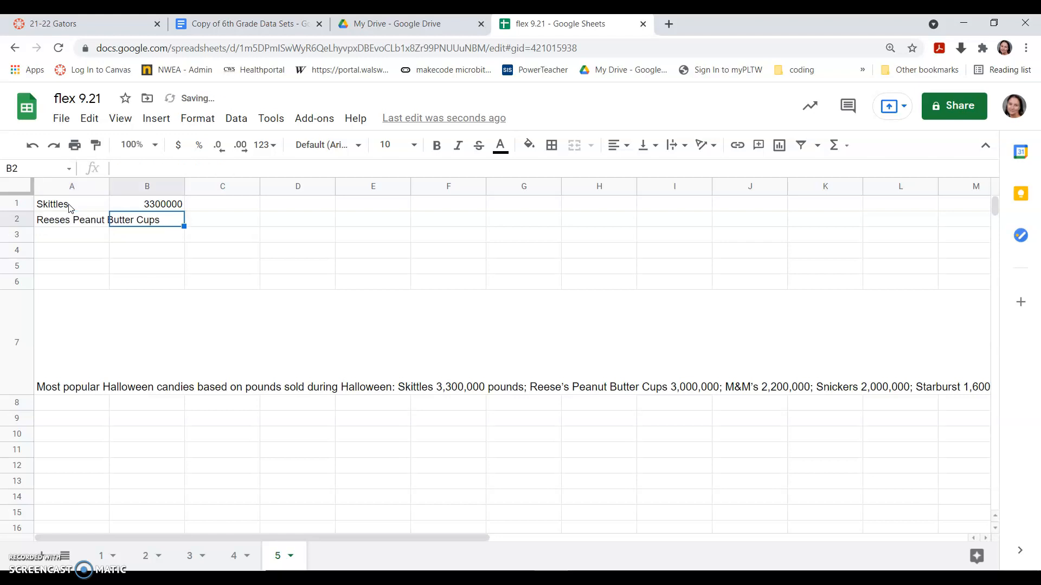
{"action": "type", "text": "00000"}
{"action": "key", "text": "Return"}
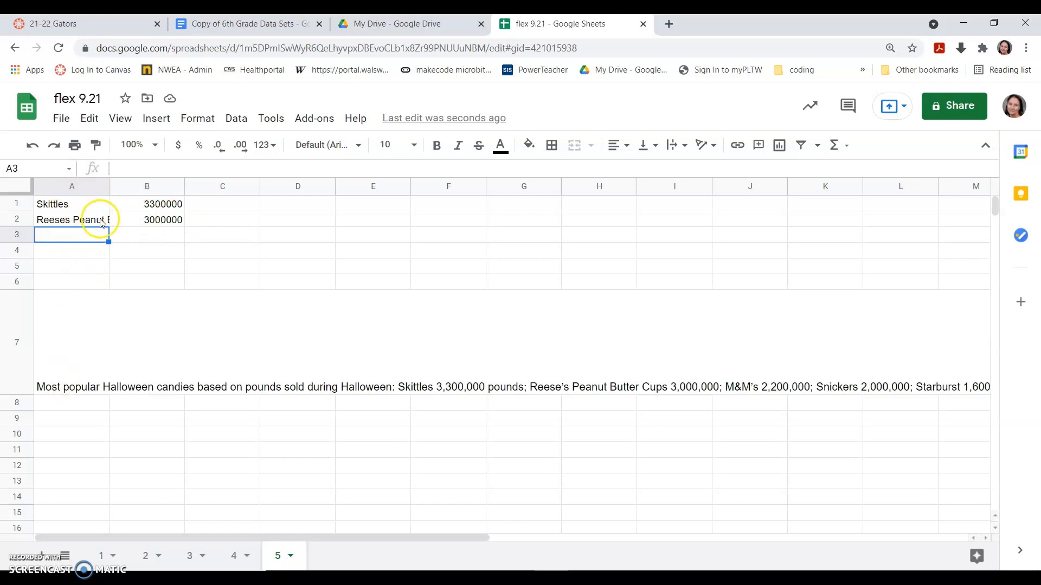
Delete the reference text in A7 and fit column A's width to its contents.
{"action": "left_click", "coordinate": [79, 338]}
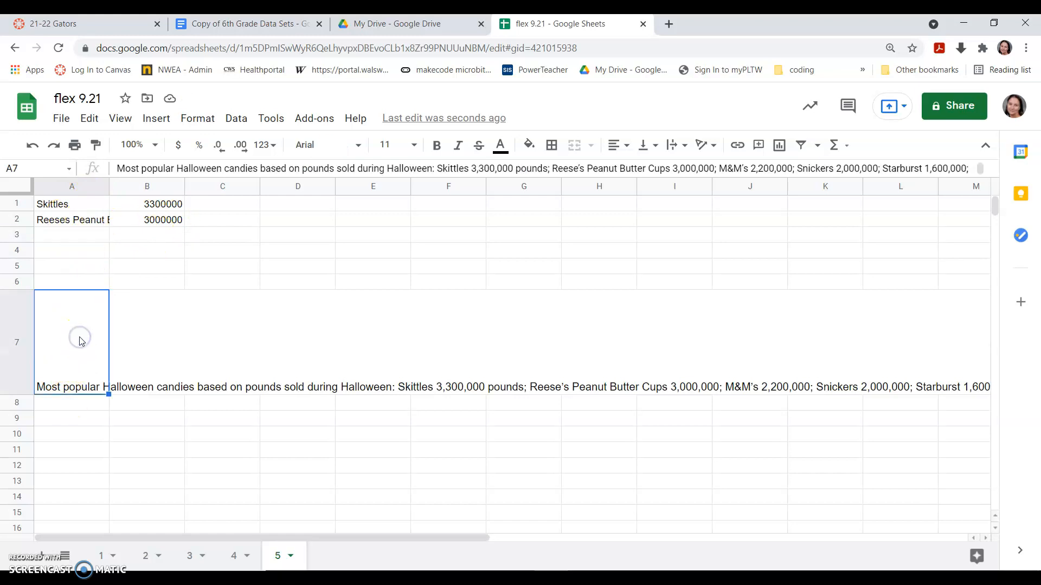
{"action": "key", "text": "Delete"}
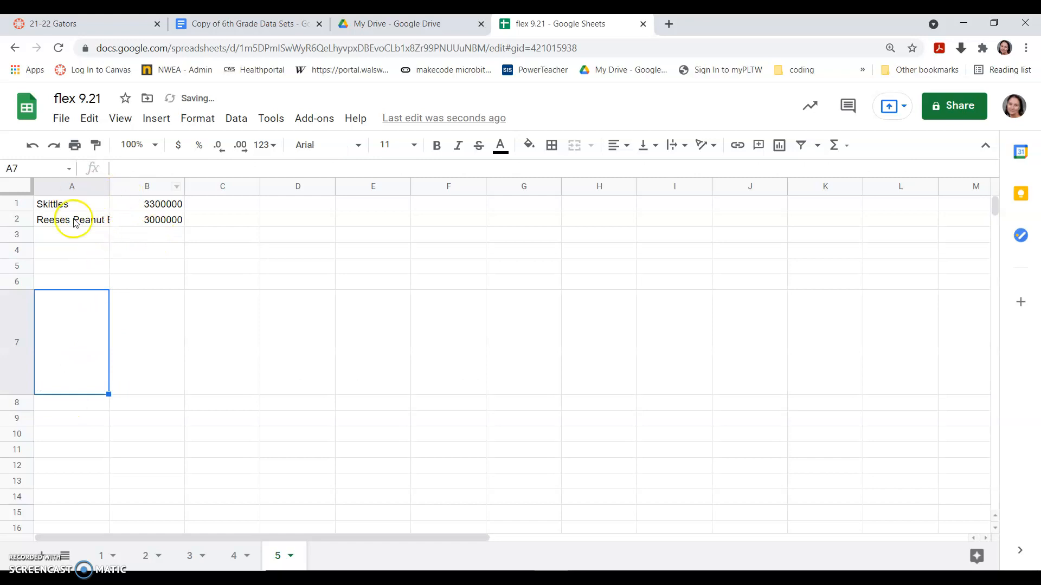
{"action": "double_click", "coordinate": [108, 184]}
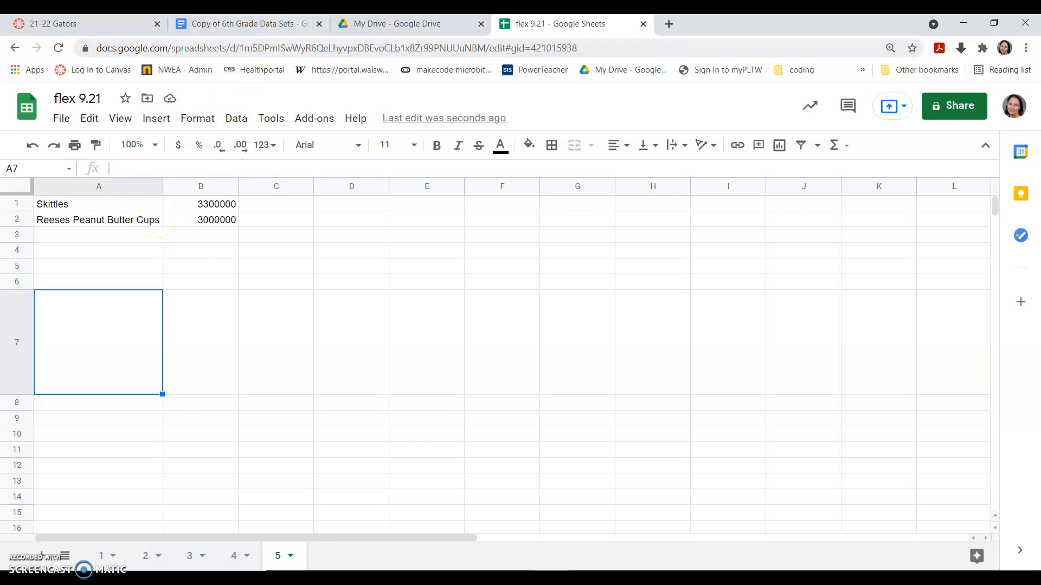
Return to the data sets document and review the remaining data sets through number 5.
{"action": "left_click", "coordinate": [267, 25]}
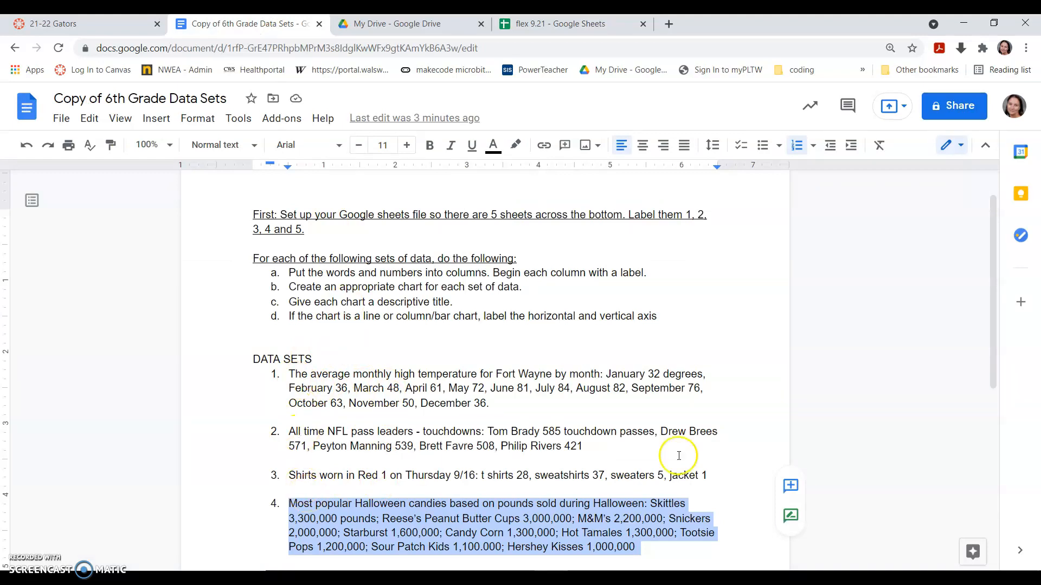
{"action": "left_click_drag", "start_coordinate": [992, 320], "coordinate": [993, 350]}
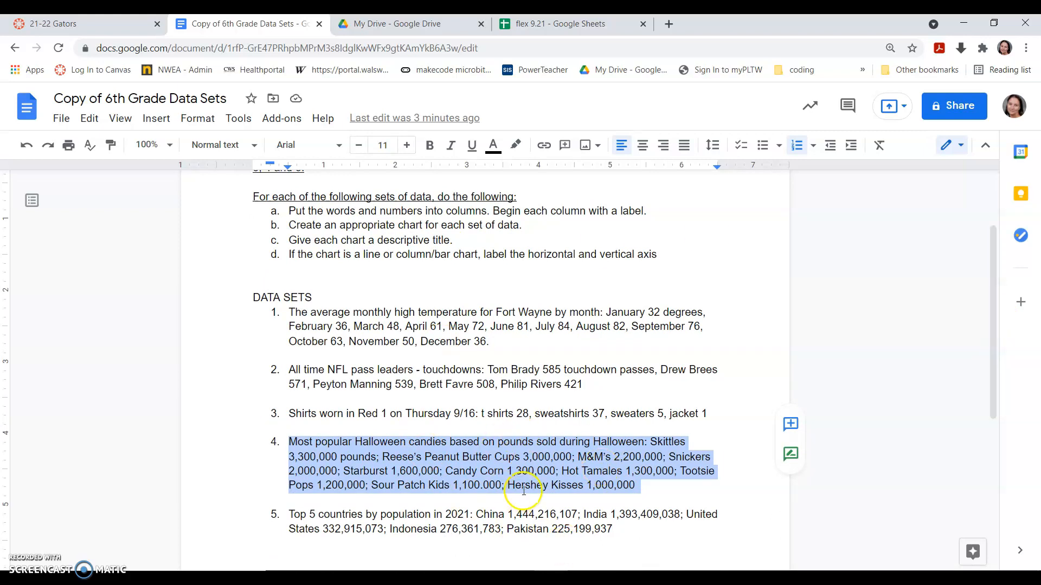
Check the candy data set's number in the document, and copy the candy data in A1:B2 of sheet 5 to sheet 4 at A1.
{"action": "left_click", "coordinate": [527, 25]}
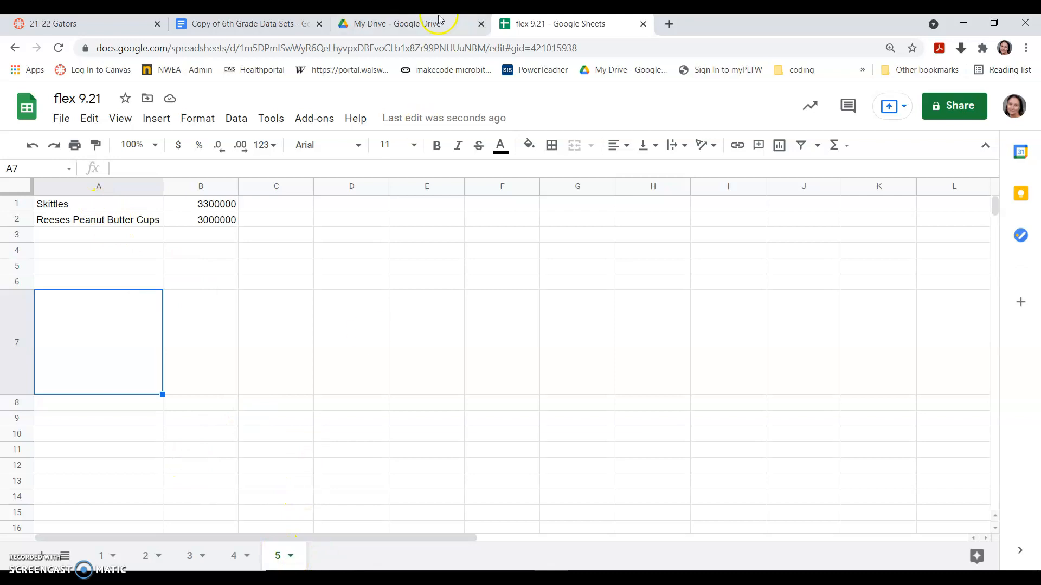
{"action": "left_click", "coordinate": [277, 27]}
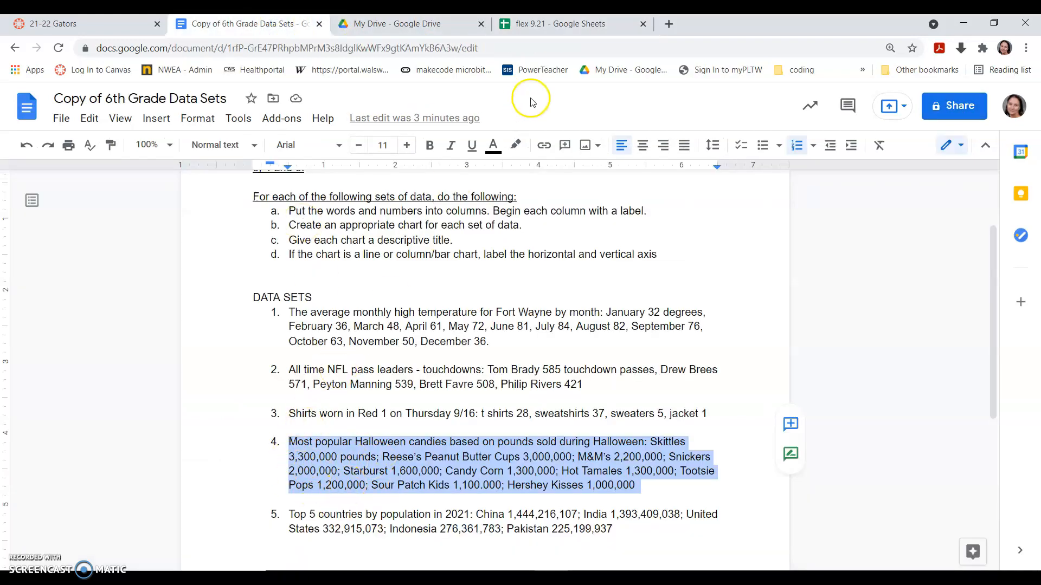
{"action": "left_click", "coordinate": [552, 25]}
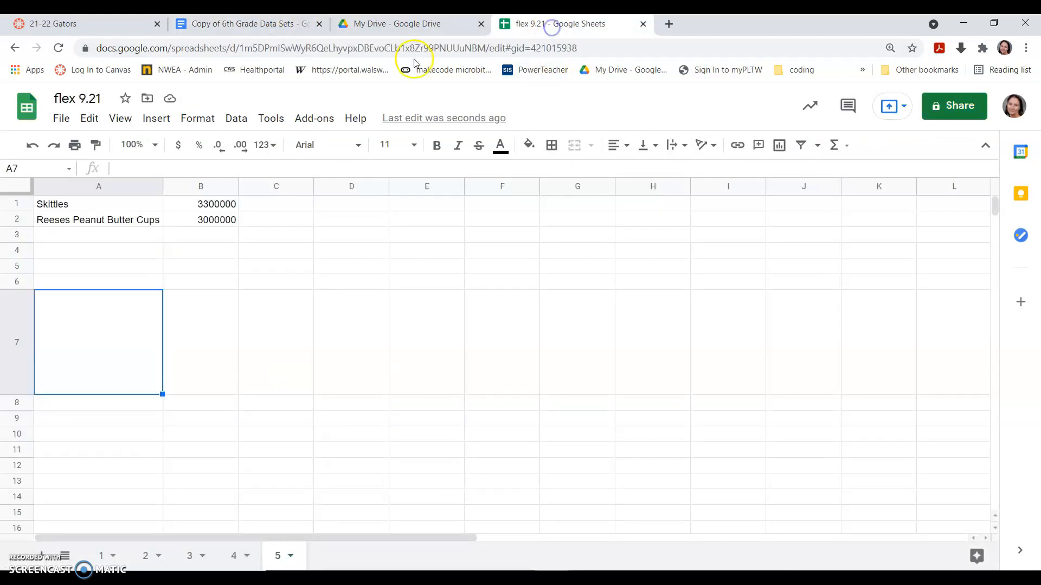
{"action": "double_click", "coordinate": [102, 210]}
{"action": "key", "text": "Return"}
{"action": "key", "text": "Up"}
{"action": "key", "text": "shift+Down"}
{"action": "key", "text": "shift+Right"}
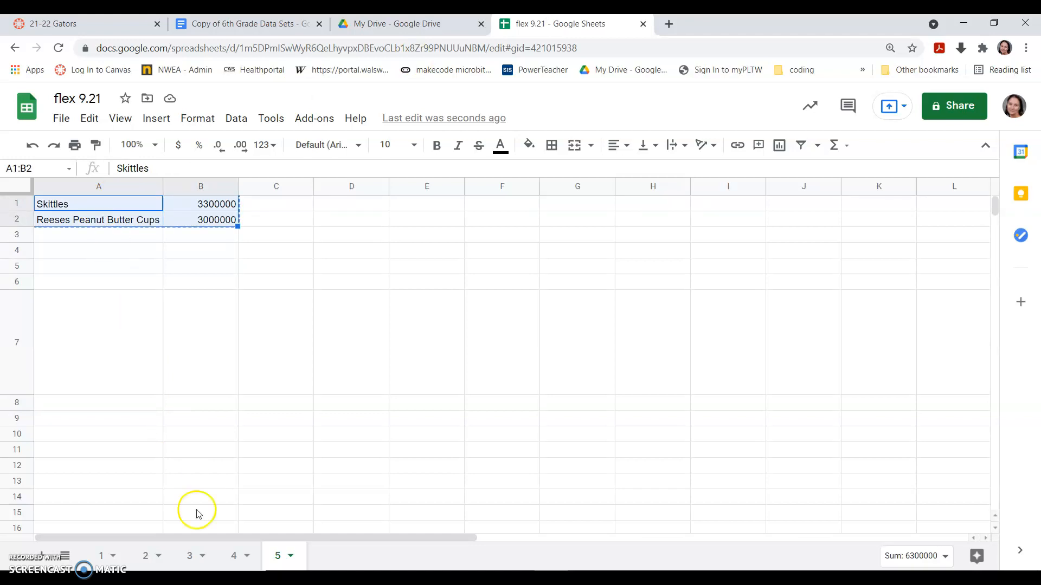
{"action": "left_click", "coordinate": [229, 559]}
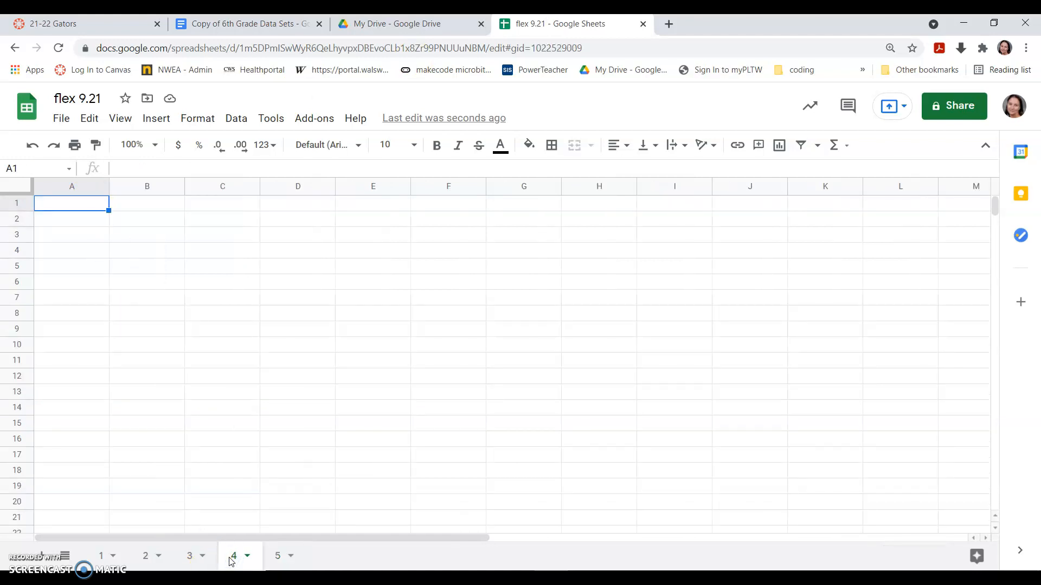
{"action": "key", "text": "ctrl+v"}
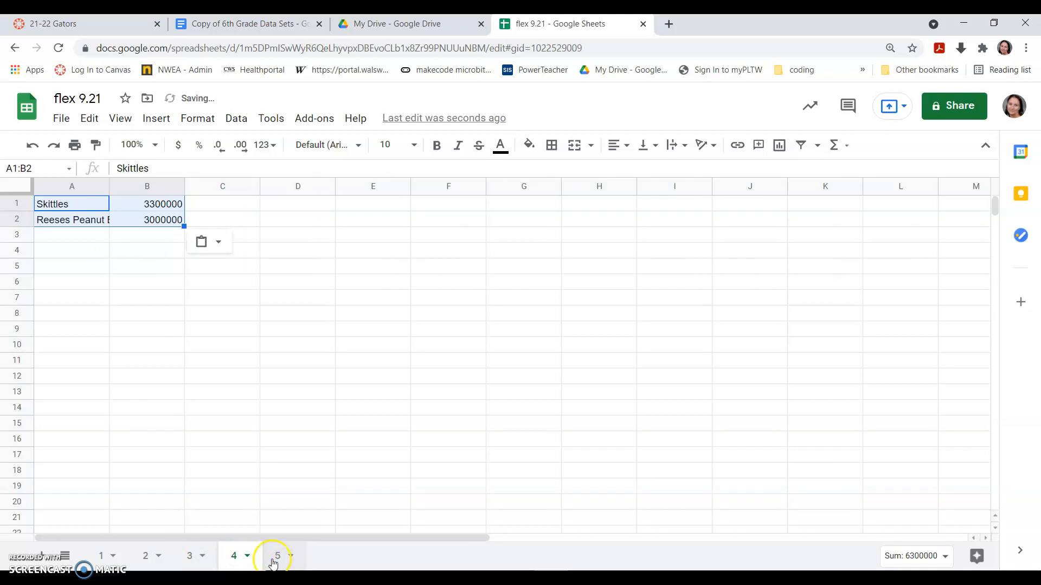
Clear the candy data from A1:B2 on sheet 5 and shrink row 7 to nearly the height of the other rows.
{"action": "left_click", "coordinate": [274, 557]}
{"action": "key", "text": "Delete"}
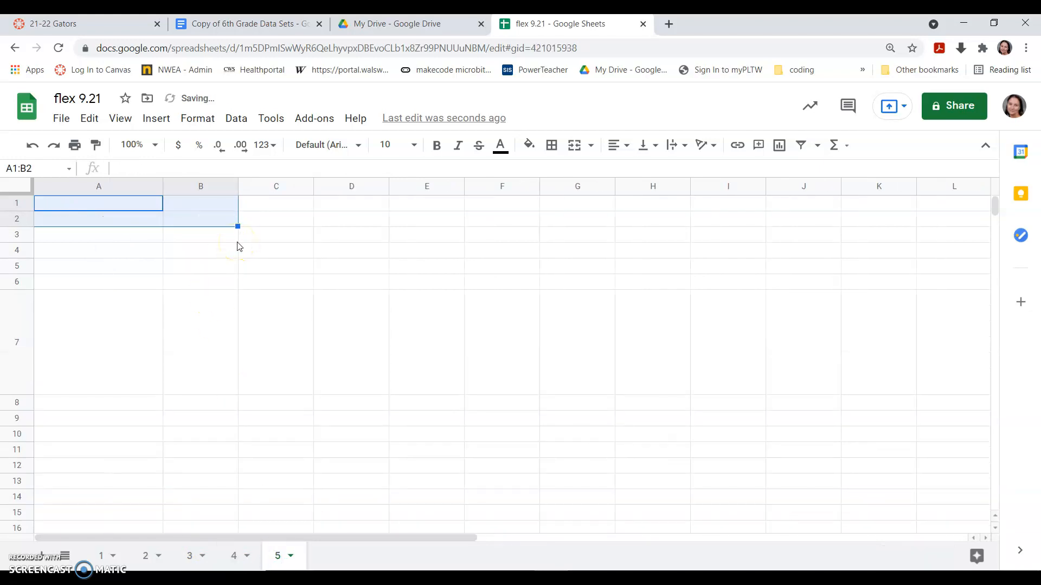
{"action": "left_click", "coordinate": [182, 250]}
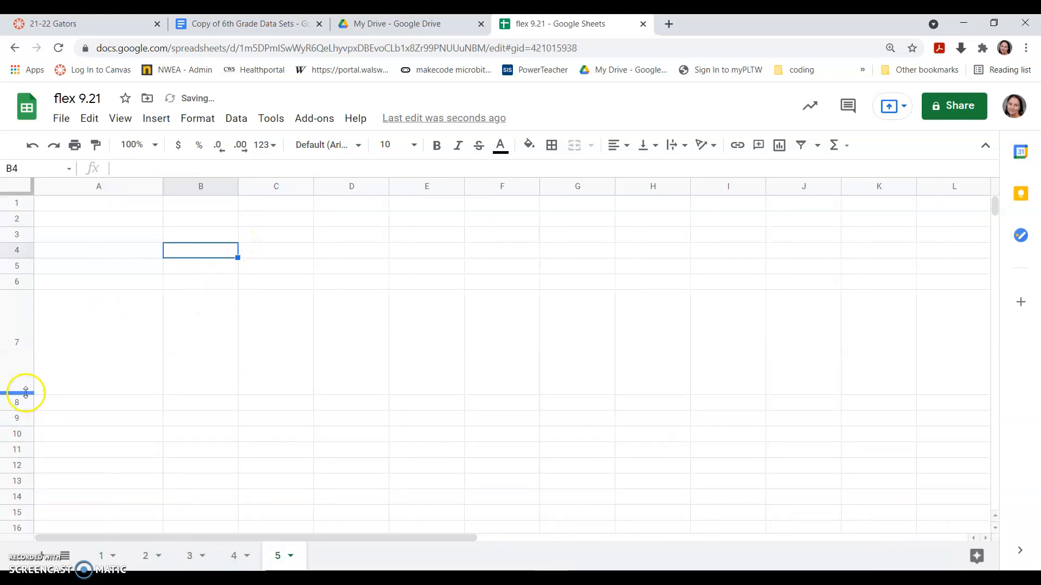
{"action": "left_click_drag", "start_coordinate": [25, 391], "coordinate": [15, 308]}
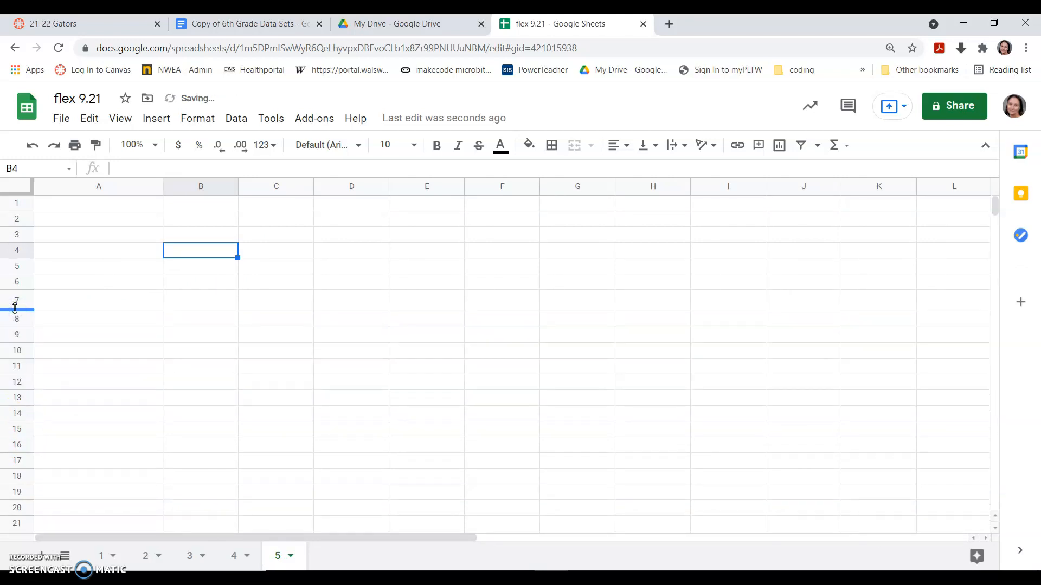